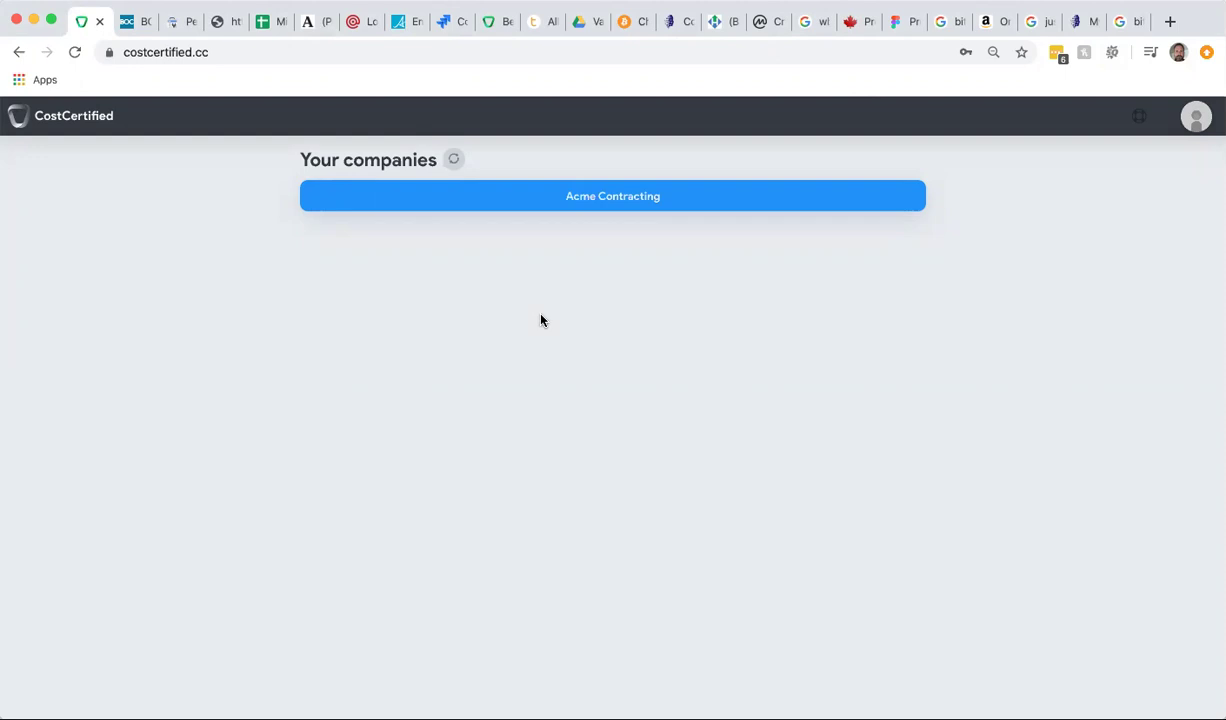
Open Acme Contracting from Your companies to load its sales pipeline
click(604, 208)
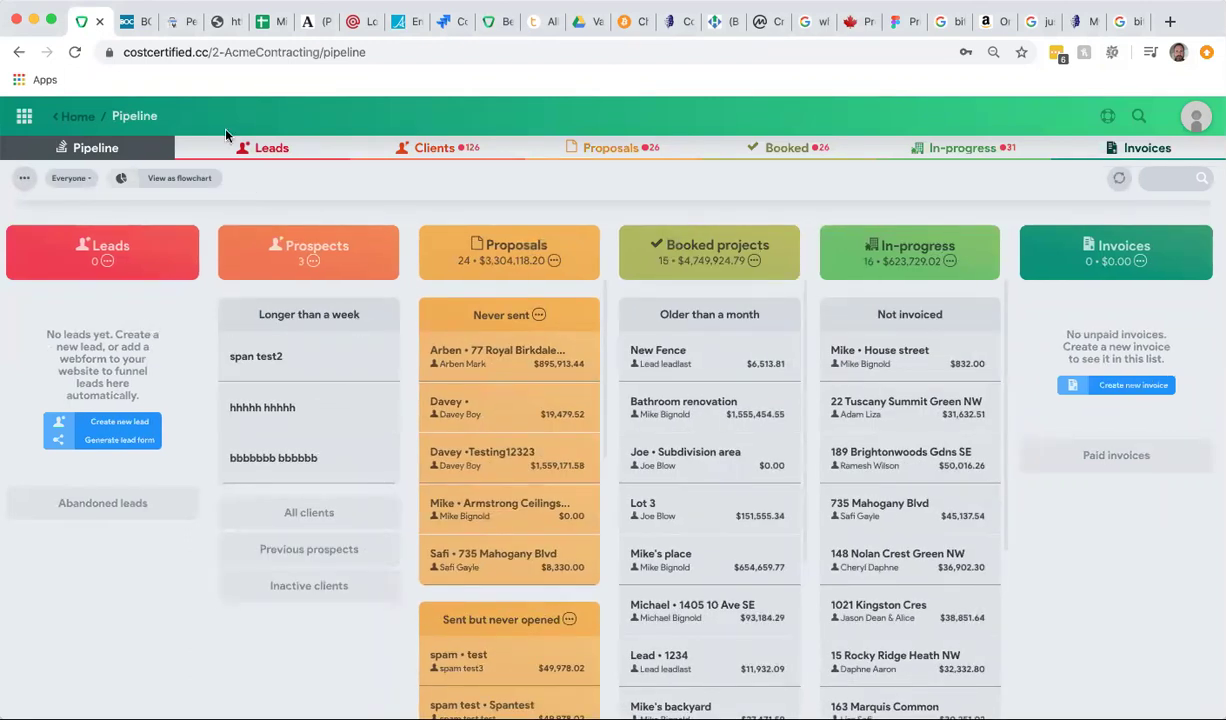
Choose Create new from the Leads column's ⋯ menu to start a new lead
click(226, 358)
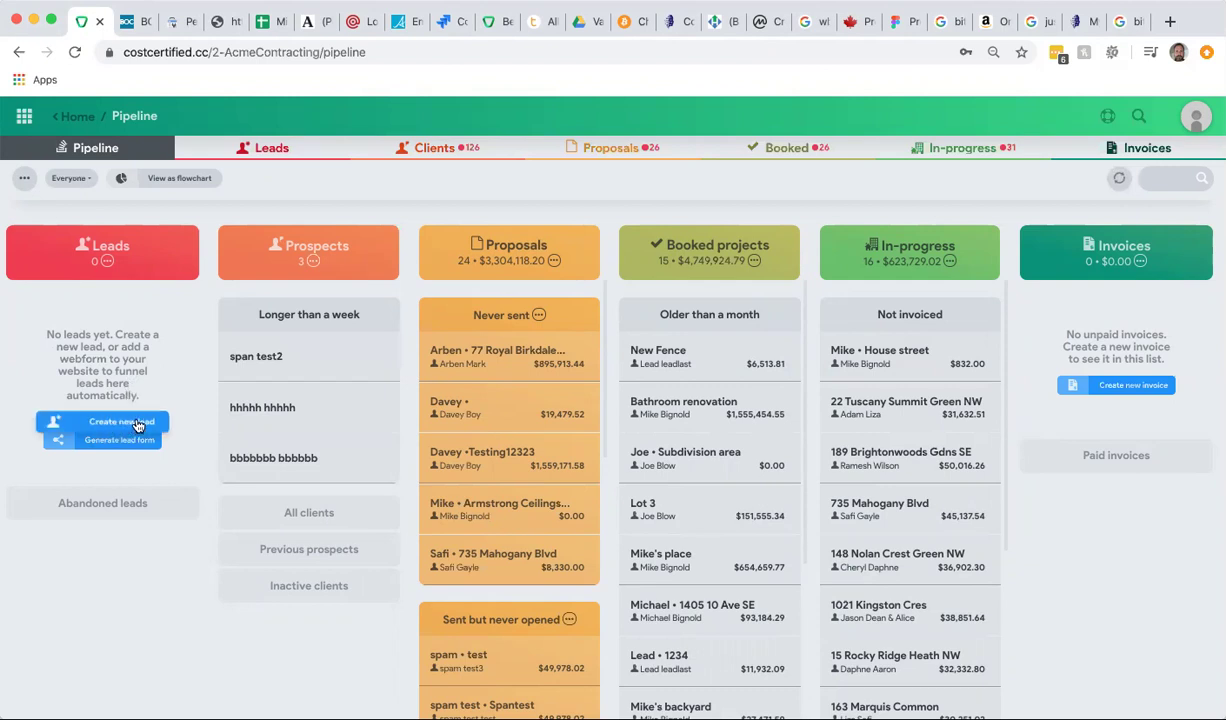
click(125, 249)
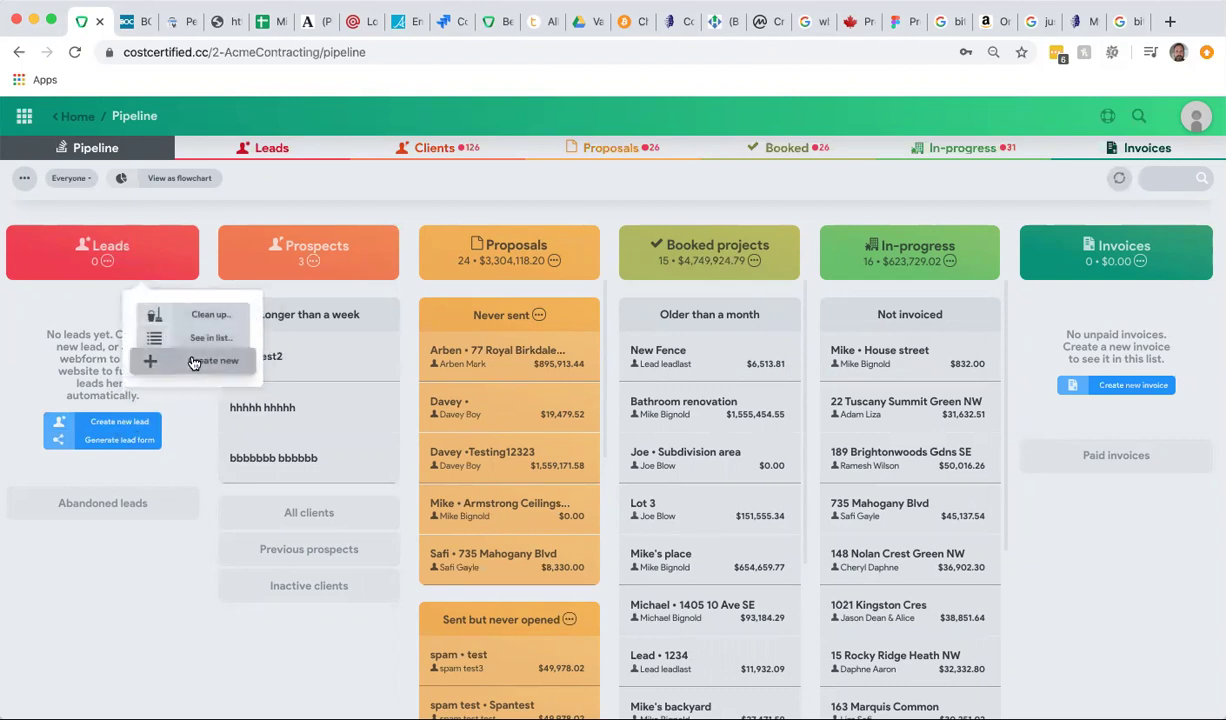
click(140, 421)
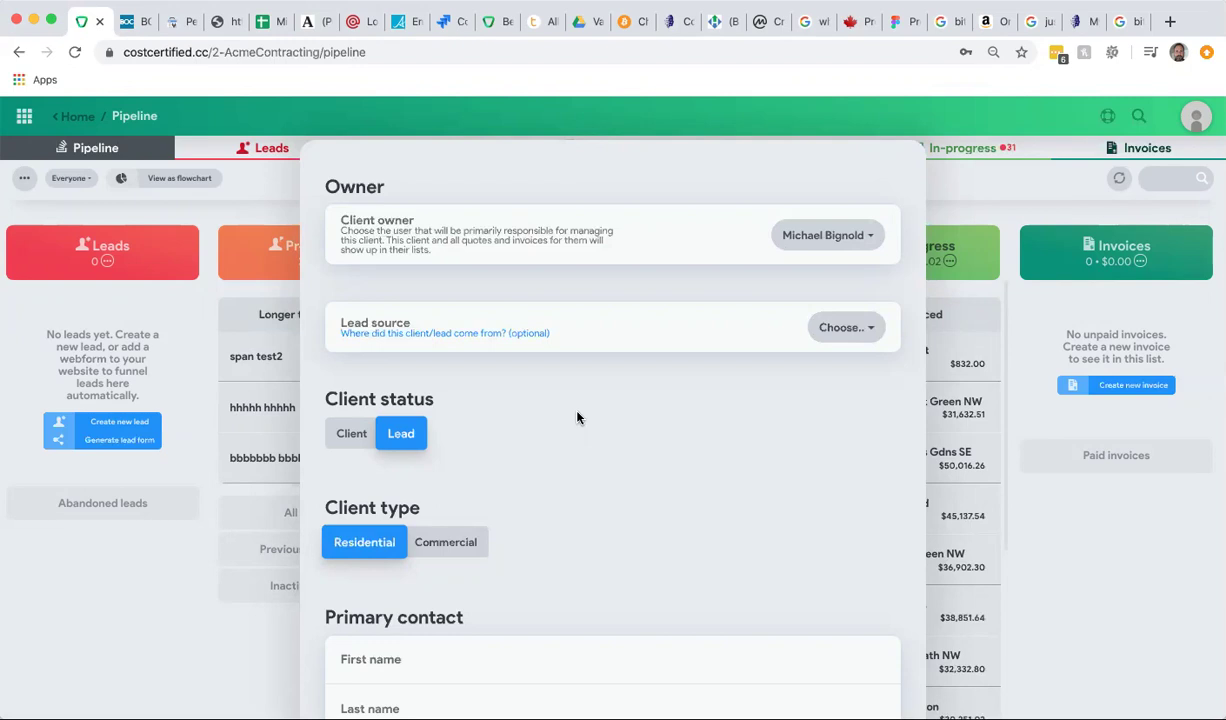
scroll(577, 417, down, 3)
scroll(577, 417, up, 2)
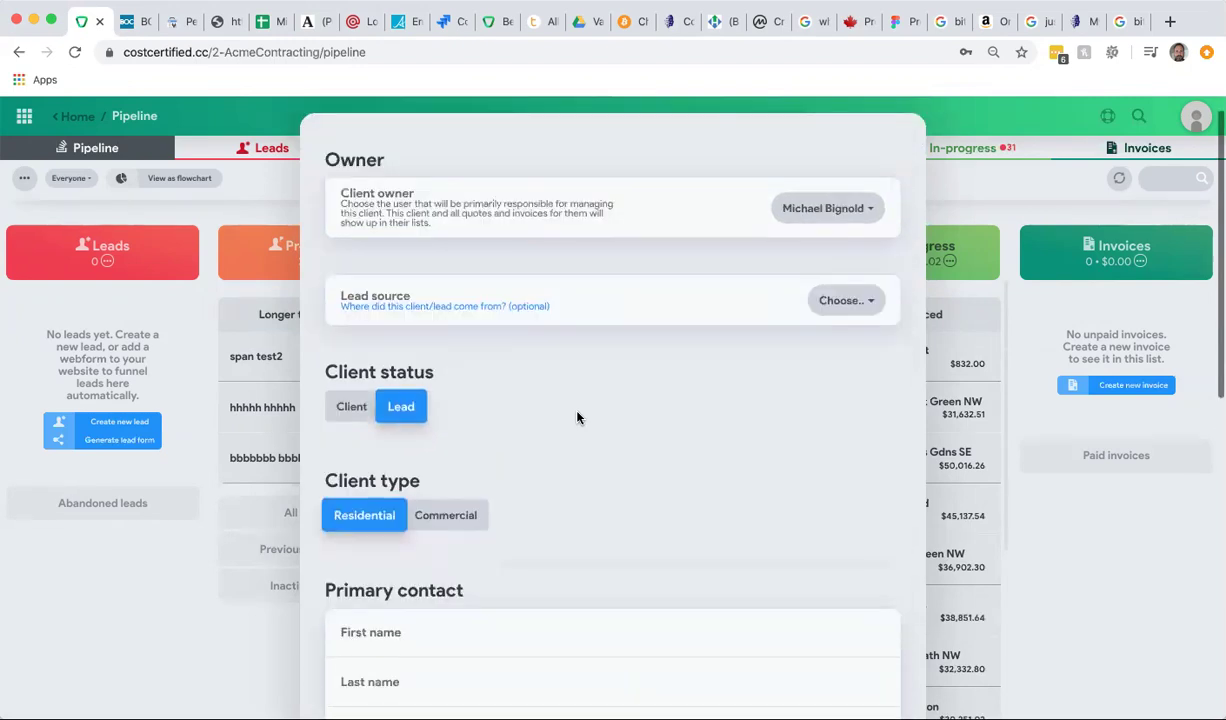
scroll(643, 397, down, 3)
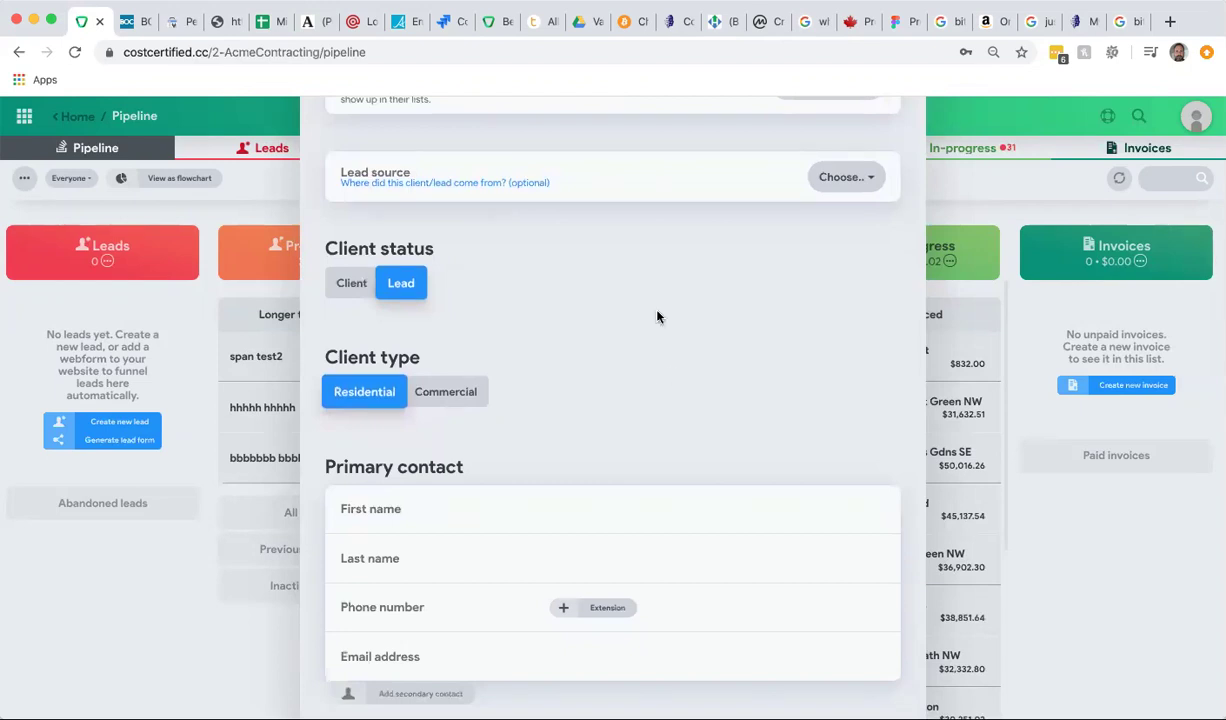
scroll(457, 225, down, 1)
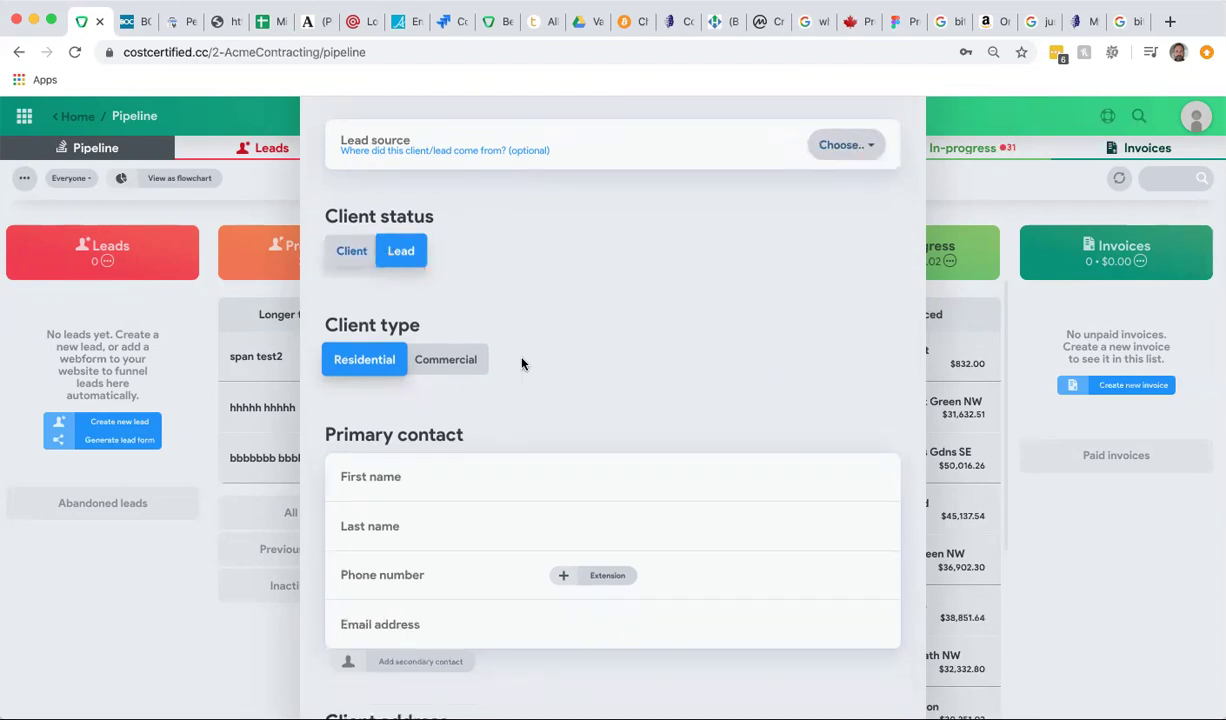
scroll(521, 364, down, 1)
scroll(521, 364, down, 3)
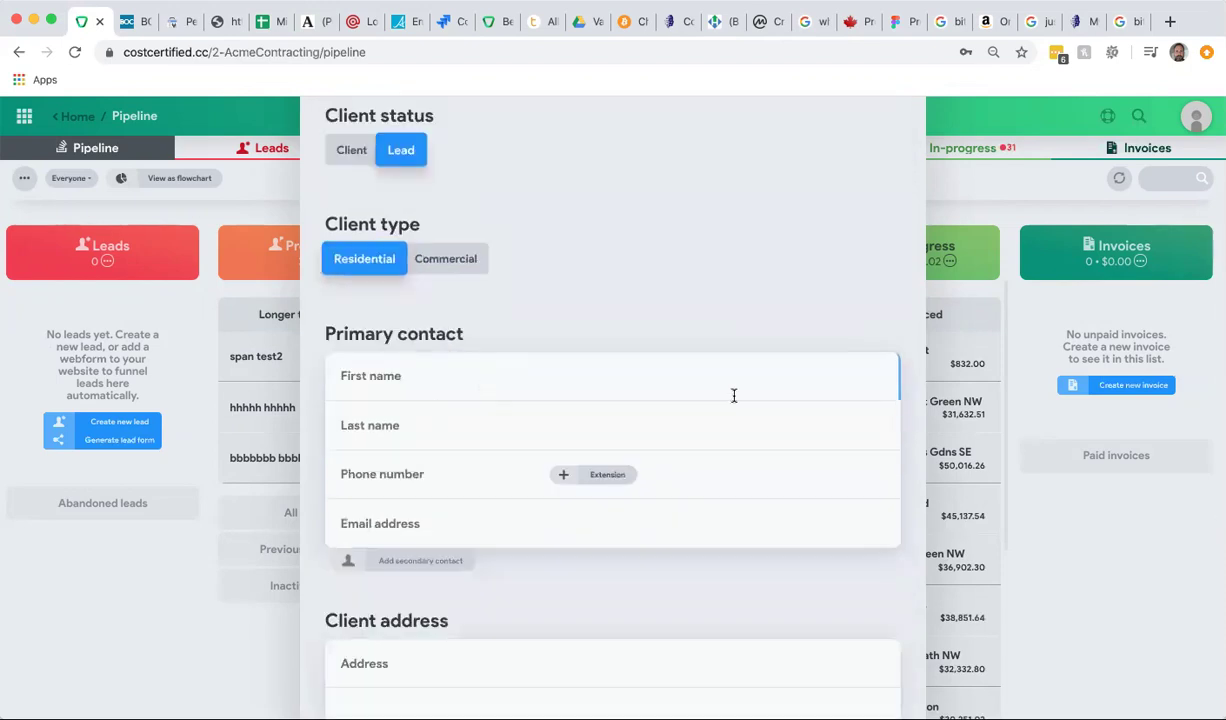
click(826, 381)
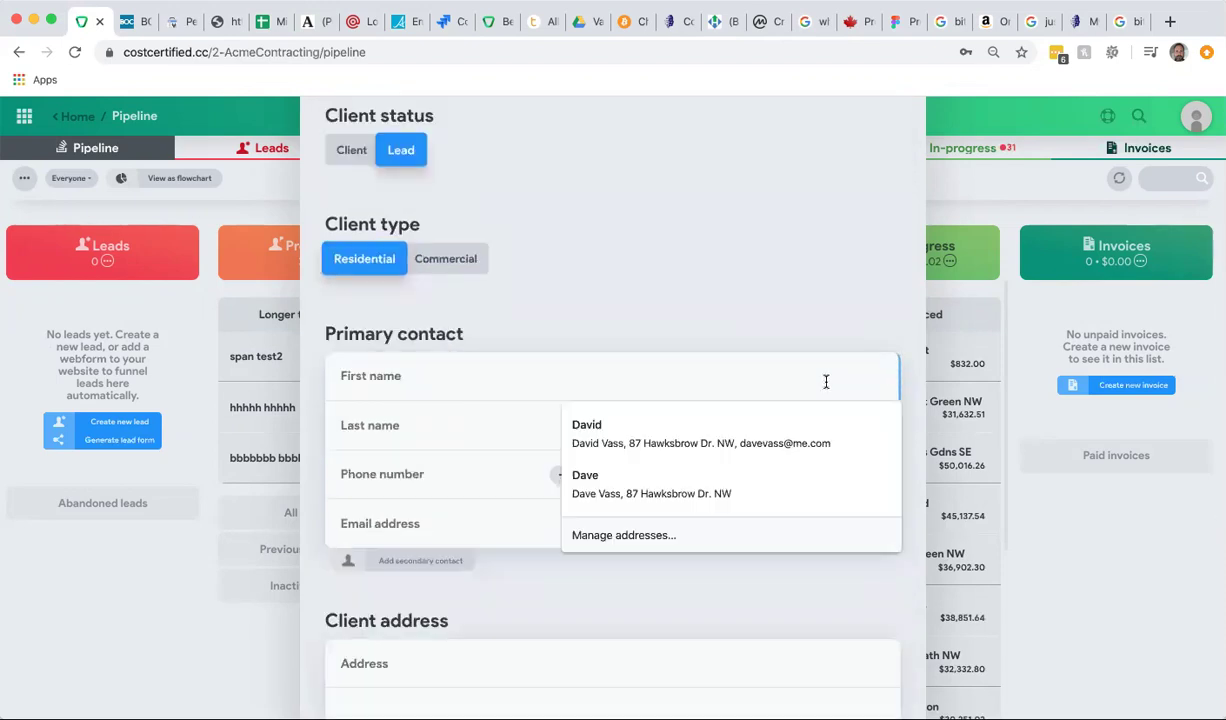
key(Tab)
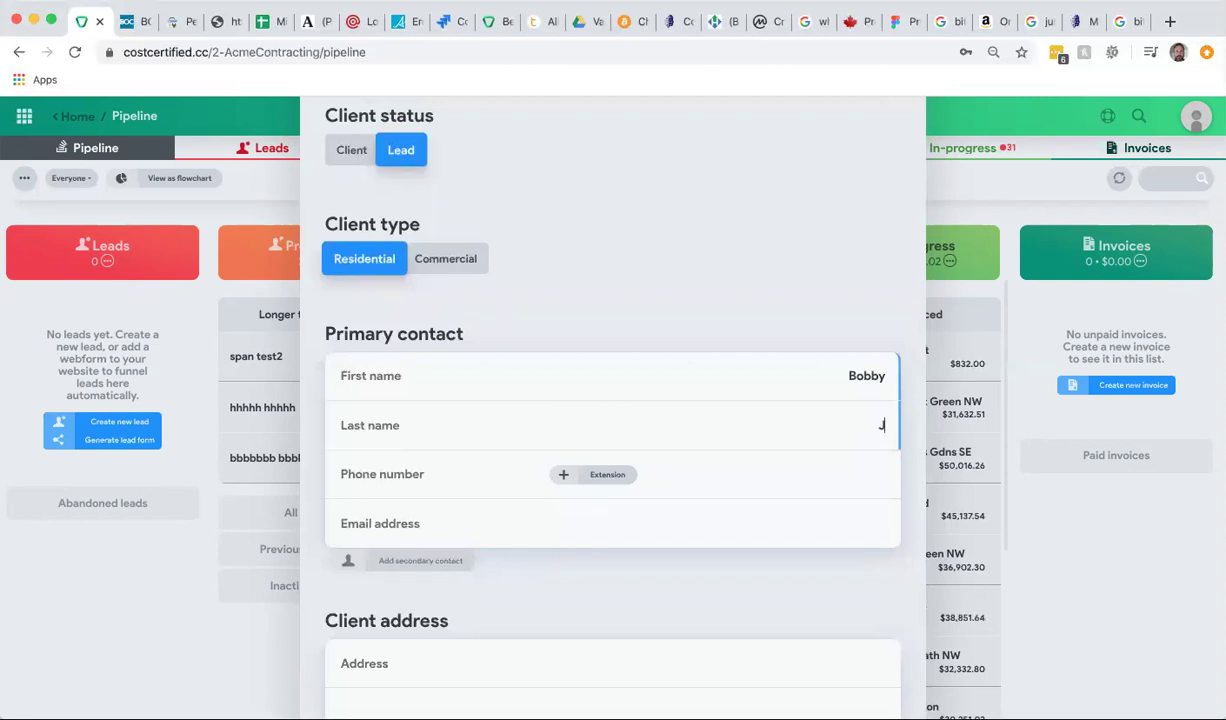
key(Tab)
scroll(612, 450, down, 1)
scroll(848, 380, down, 1)
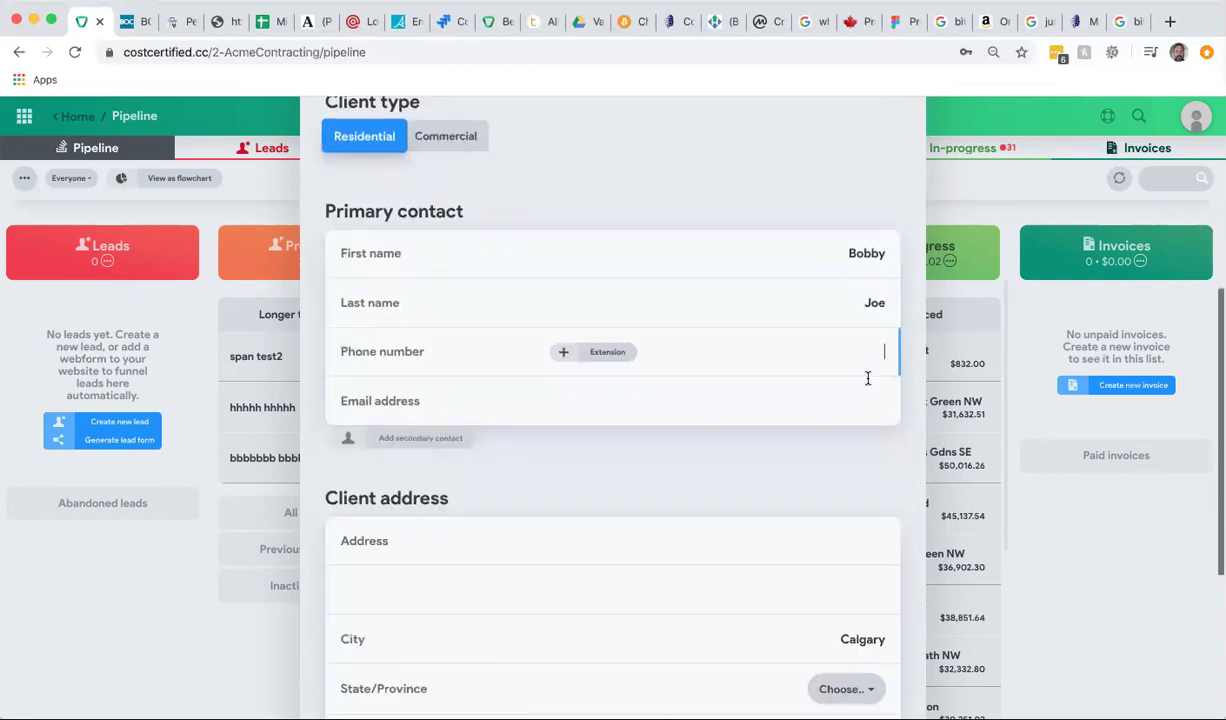
Put a placeholder email 'dfaf' in and scroll through the rest of the form
click(848, 385)
text(dfaf)
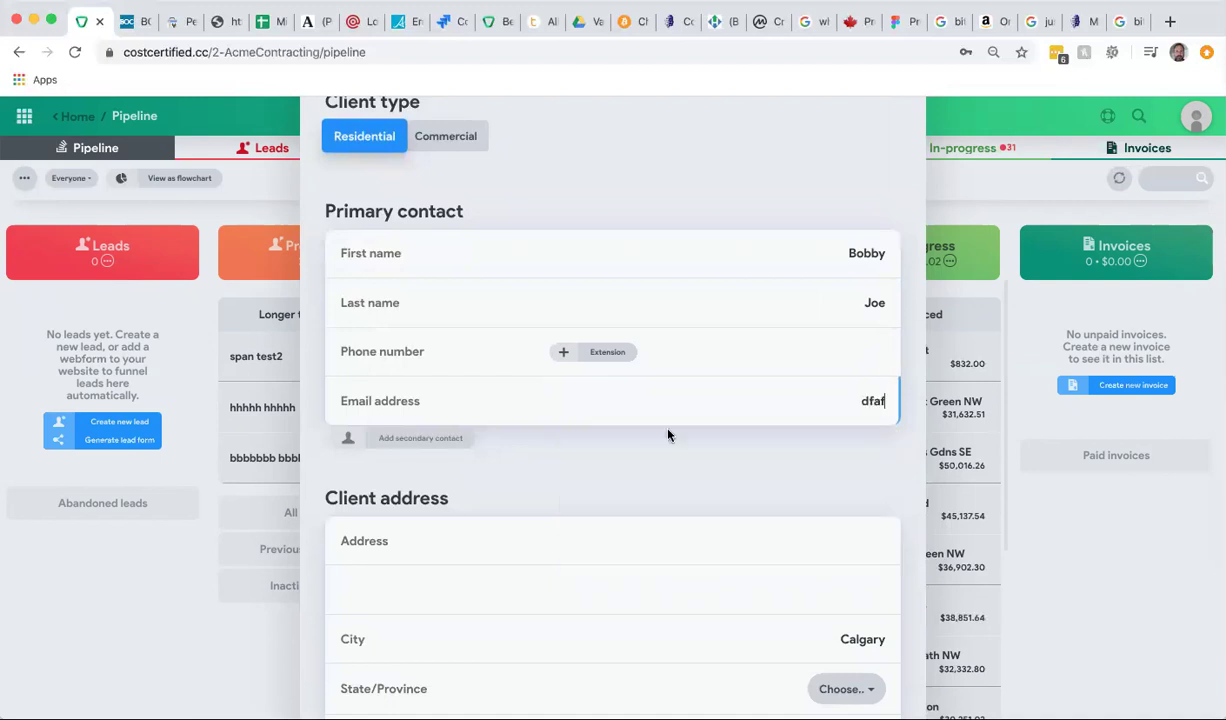
click(670, 465)
click(854, 394)
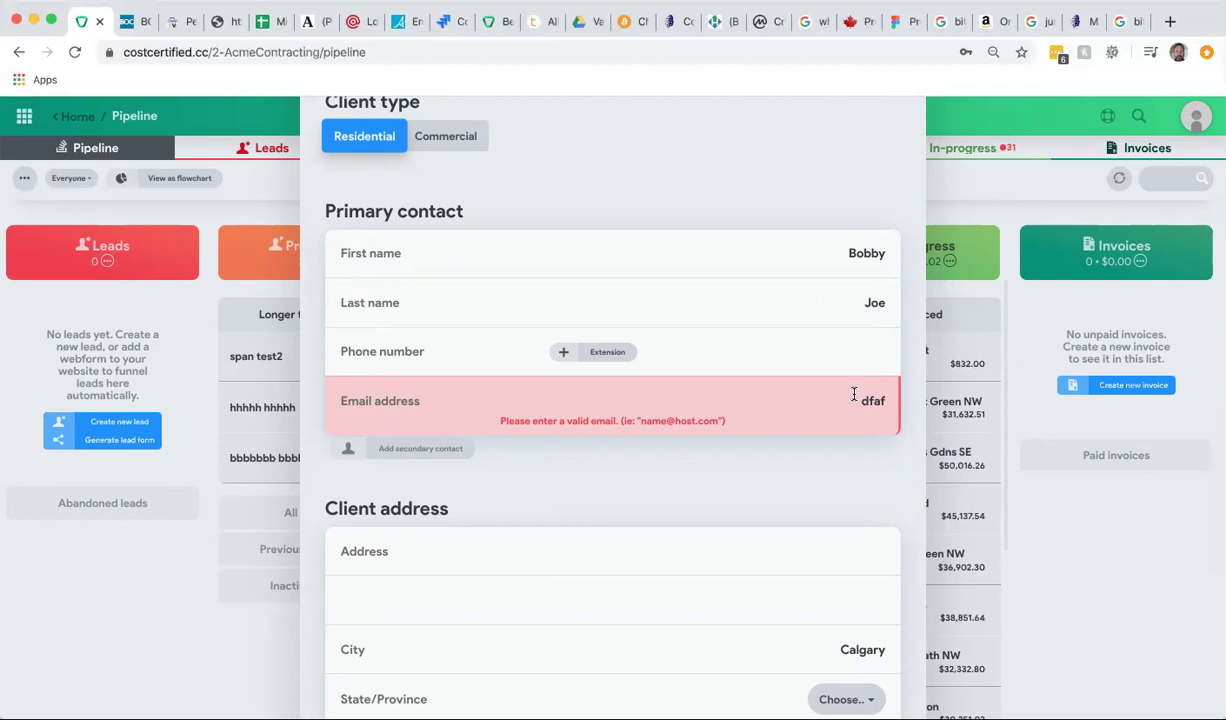
scroll(752, 334, down, 3)
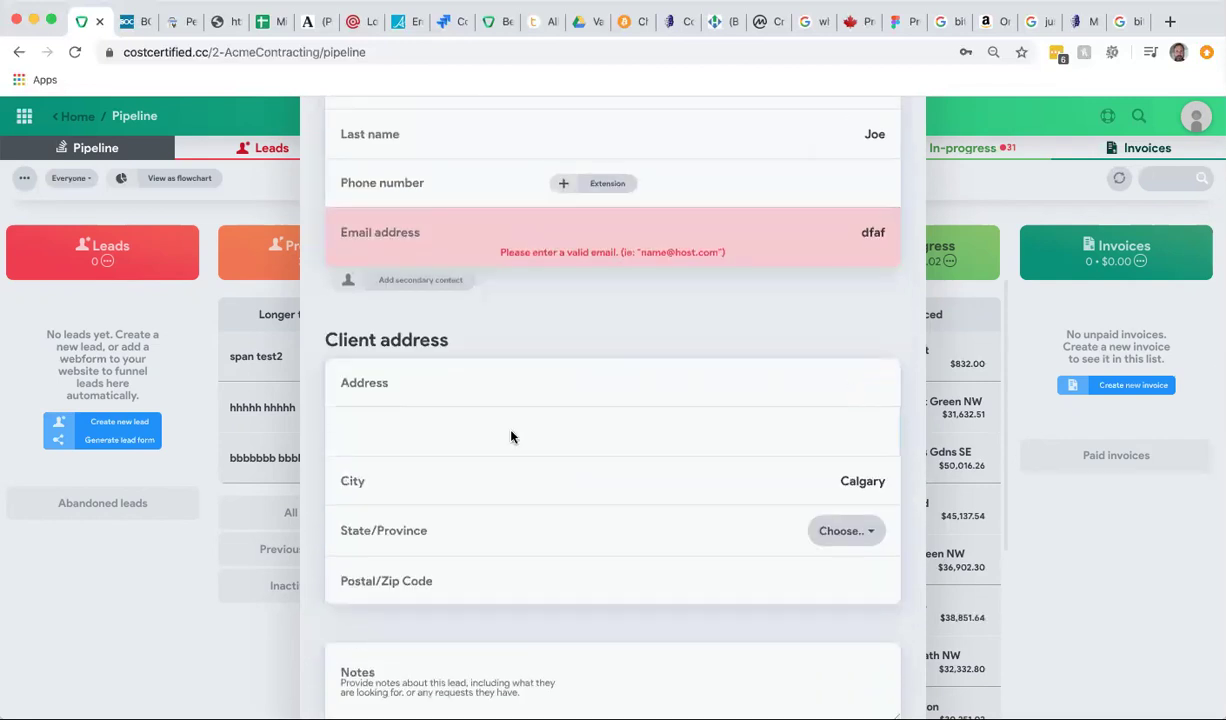
scroll(511, 436, down, 2)
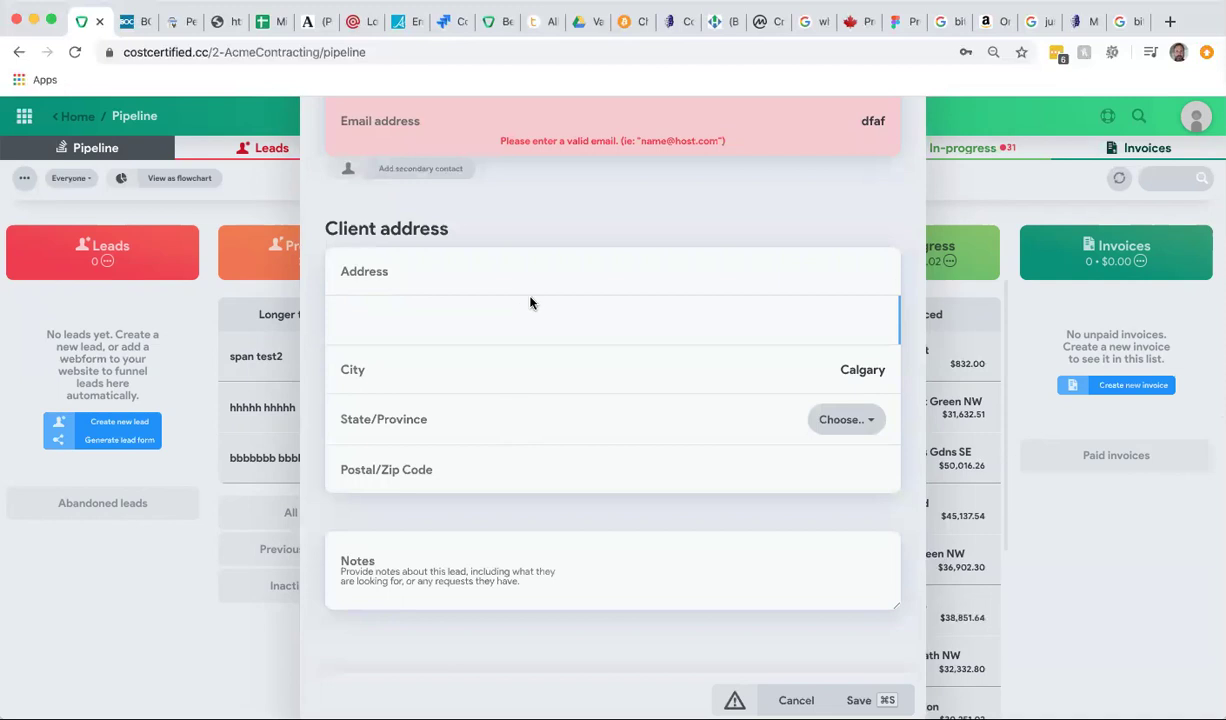
scroll(758, 446, down, 1)
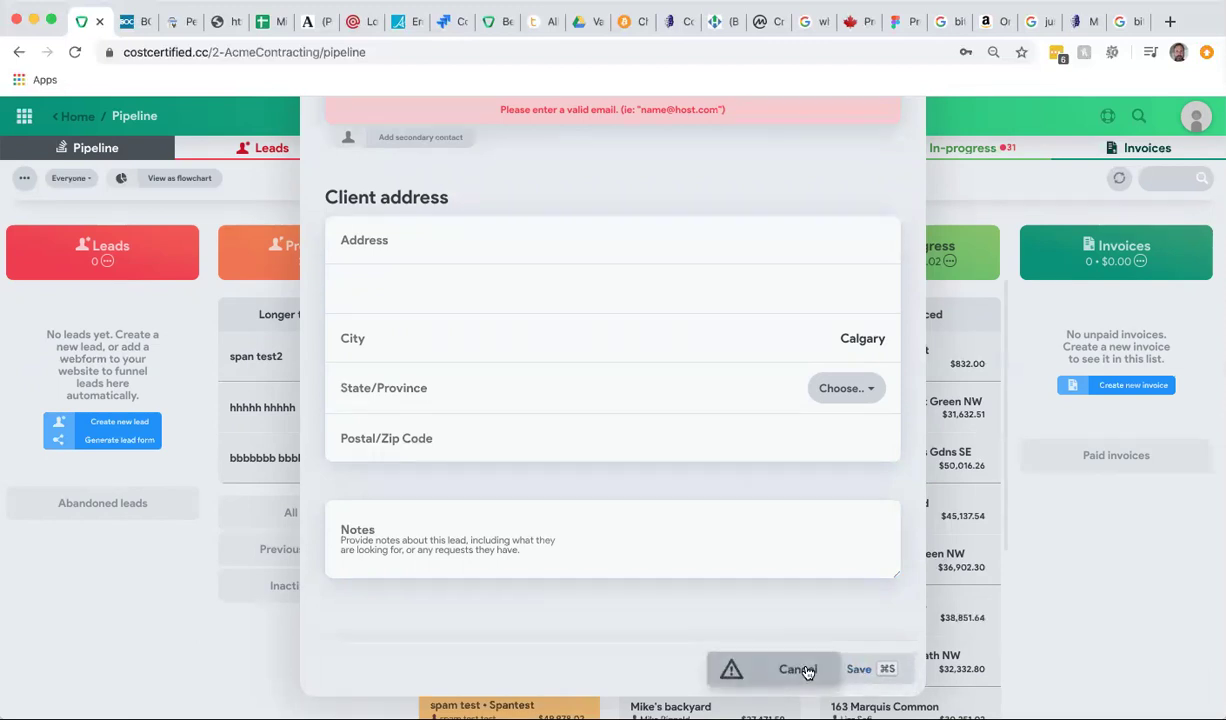
scroll(805, 670, up, 3)
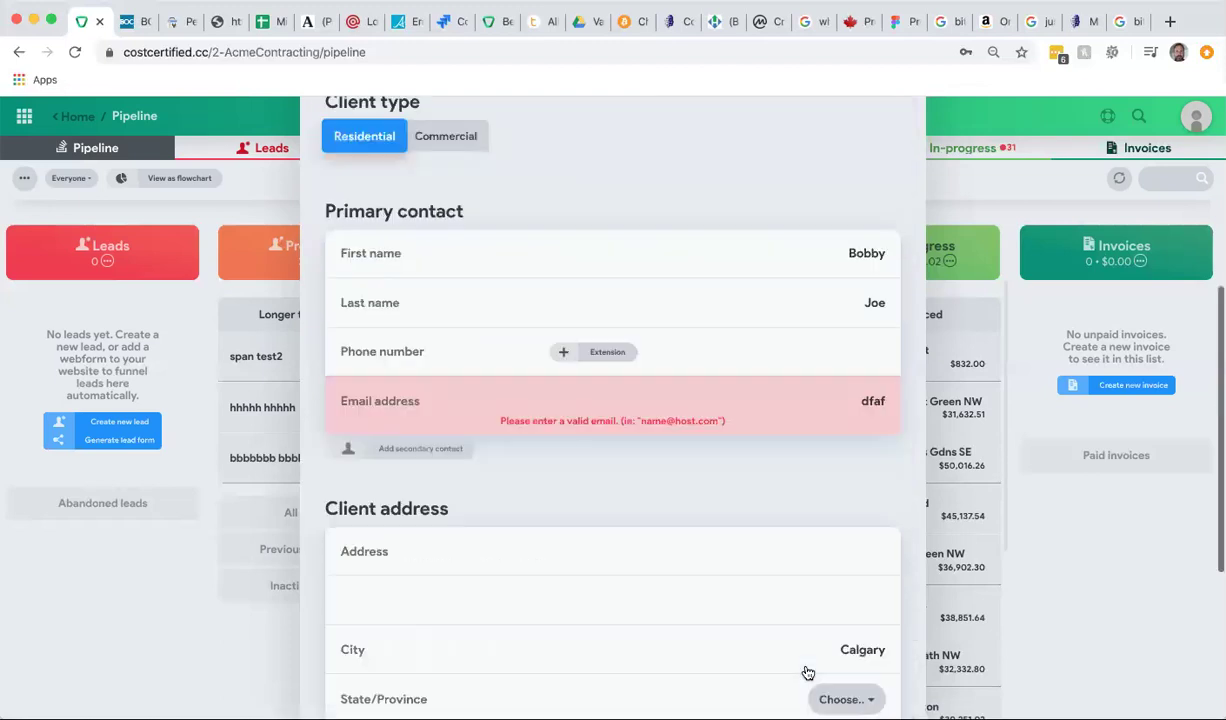
scroll(868, 418, up, 1)
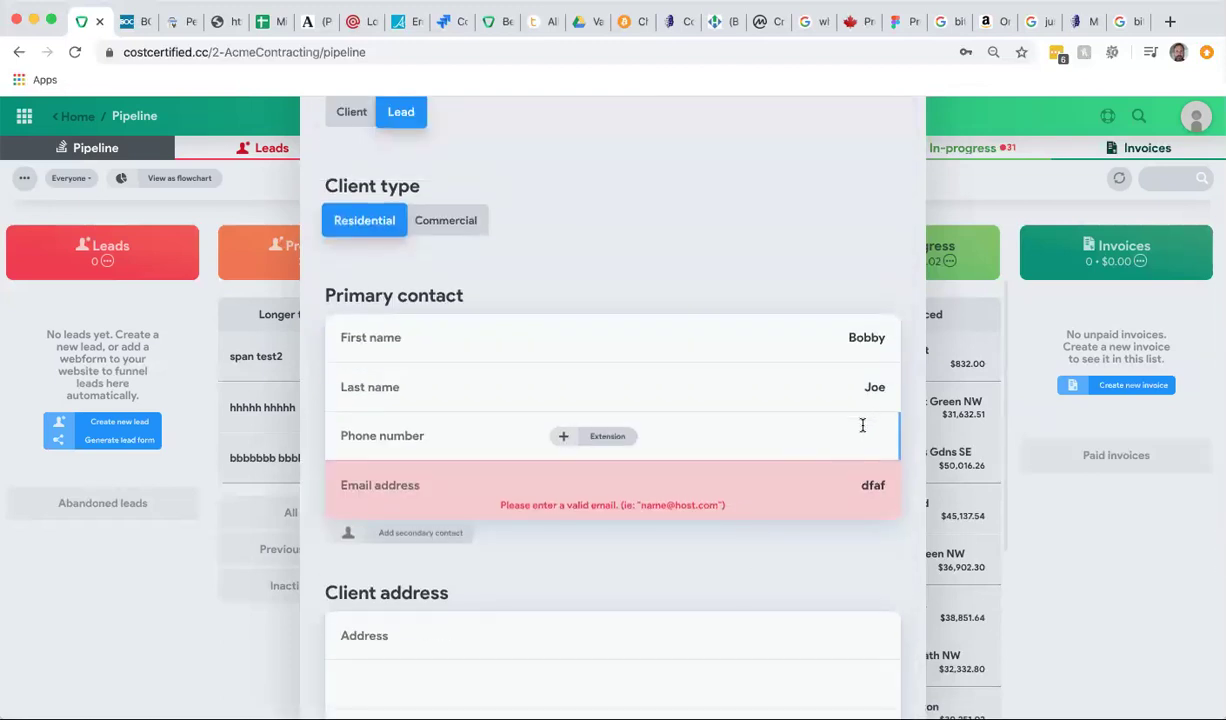
click(862, 485)
double_click(862, 485)
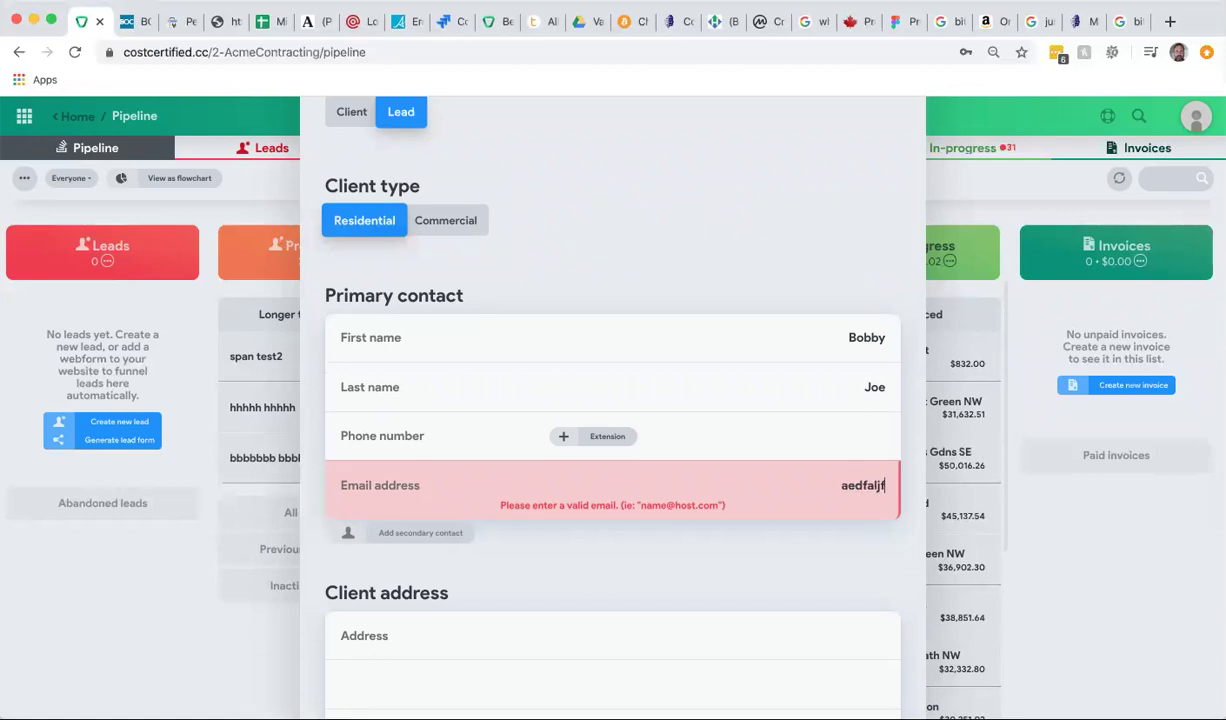
key(Tab)
text(m)
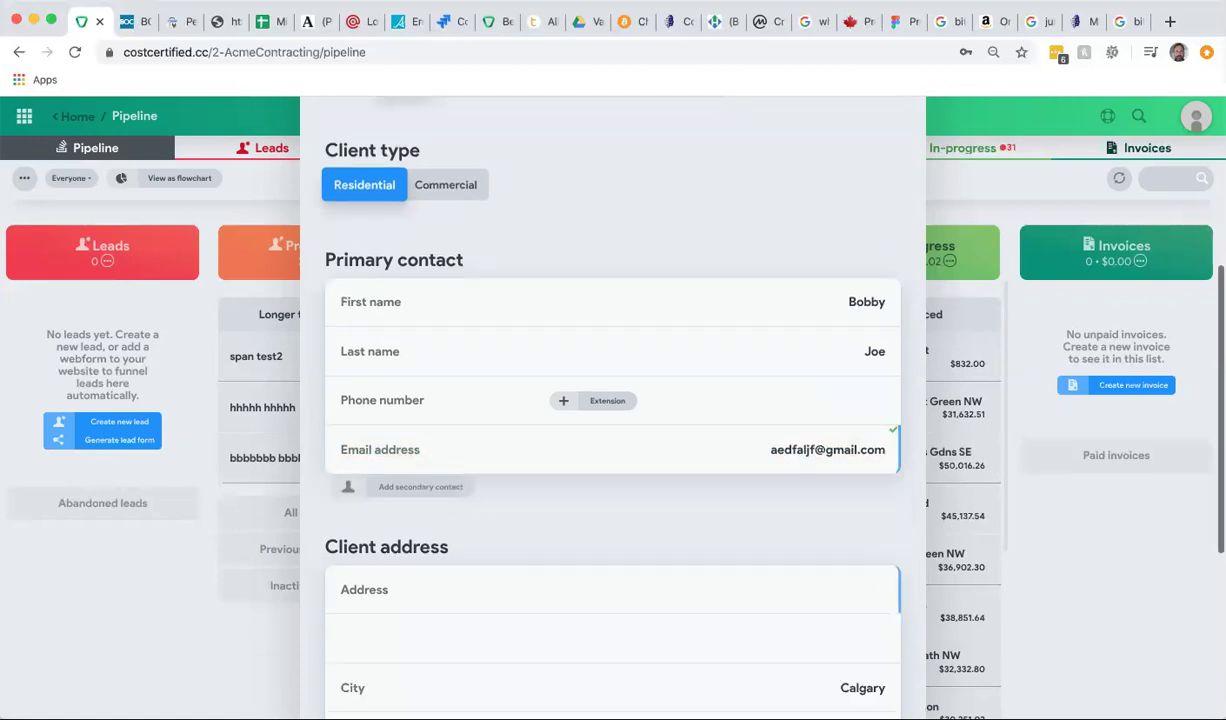
scroll(612, 400, down, 3)
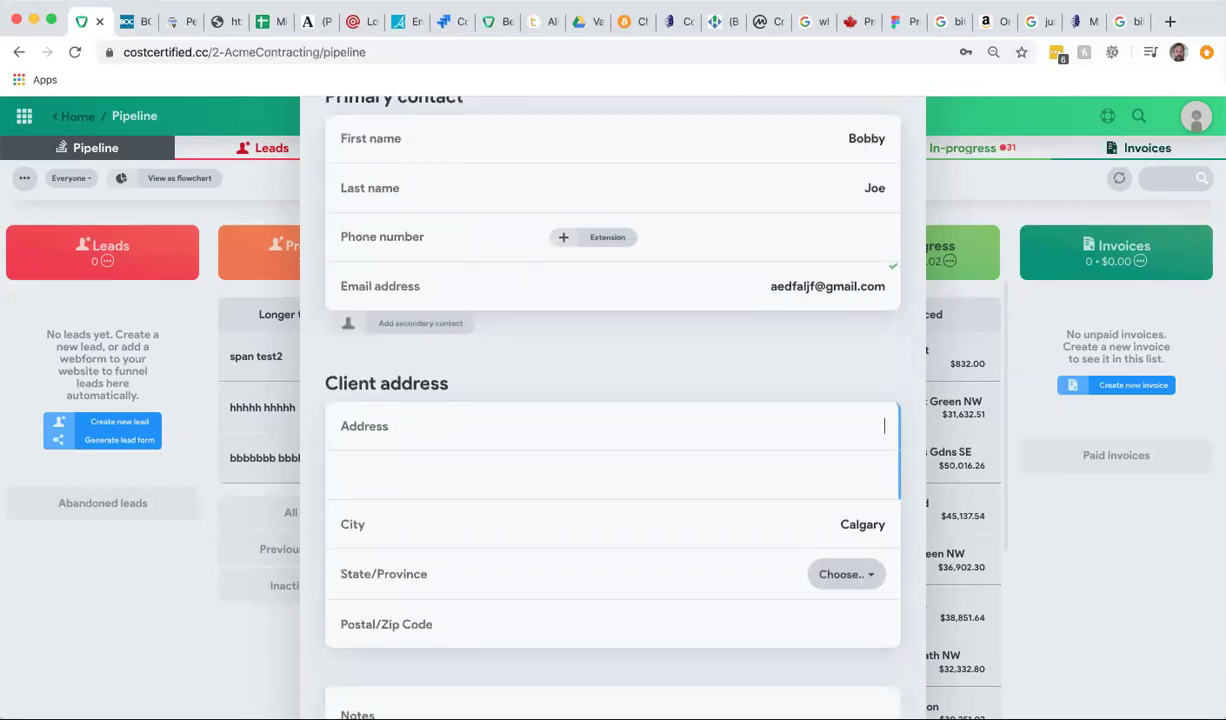
key(Tab)
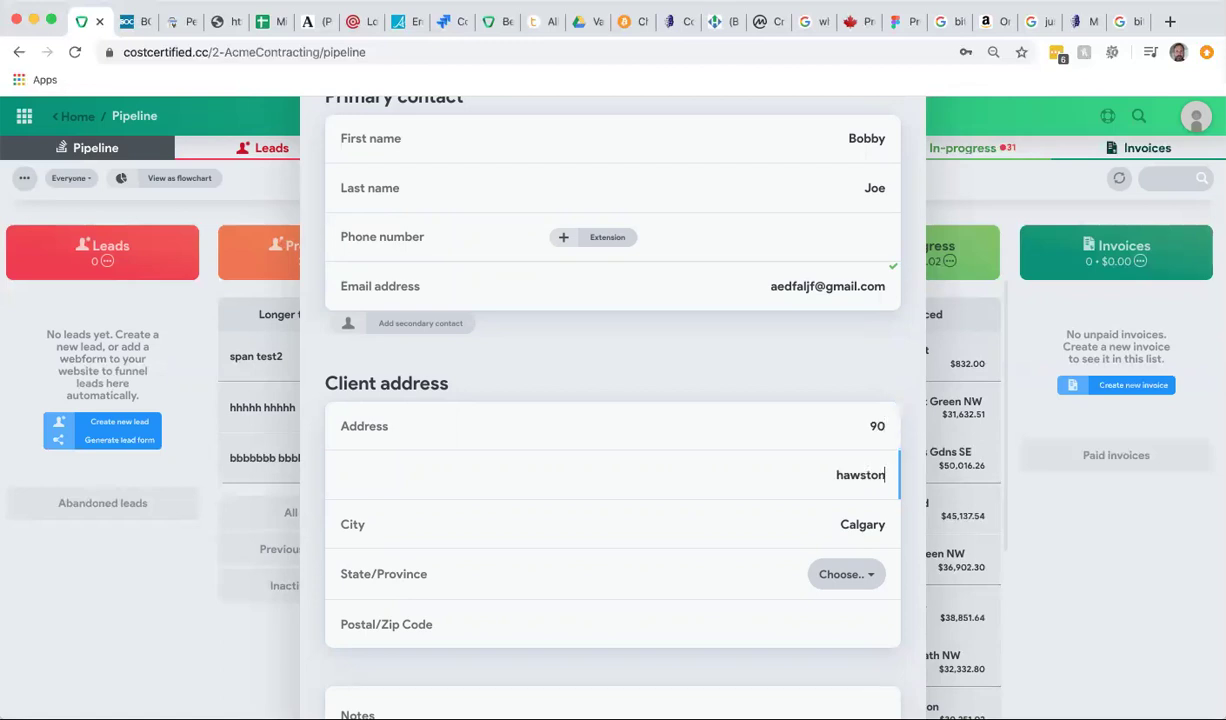
key(Tab)
key(Tab)
click(876, 585)
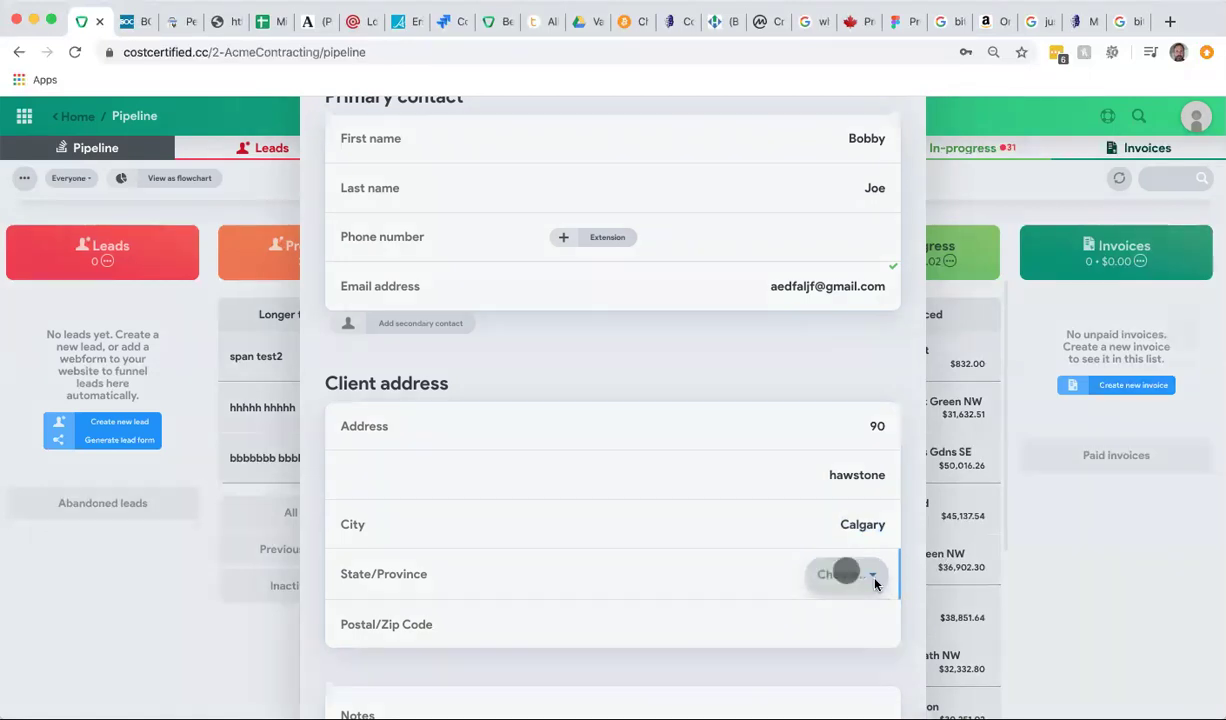
key(Escape)
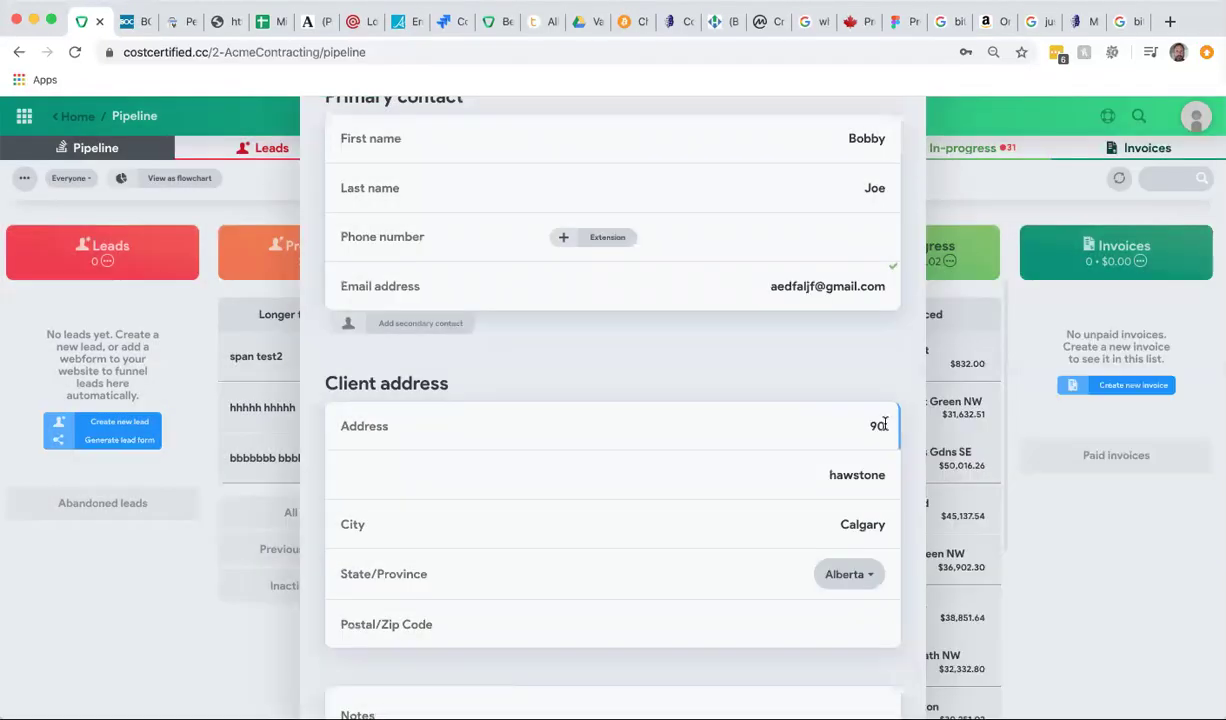
click(801, 617)
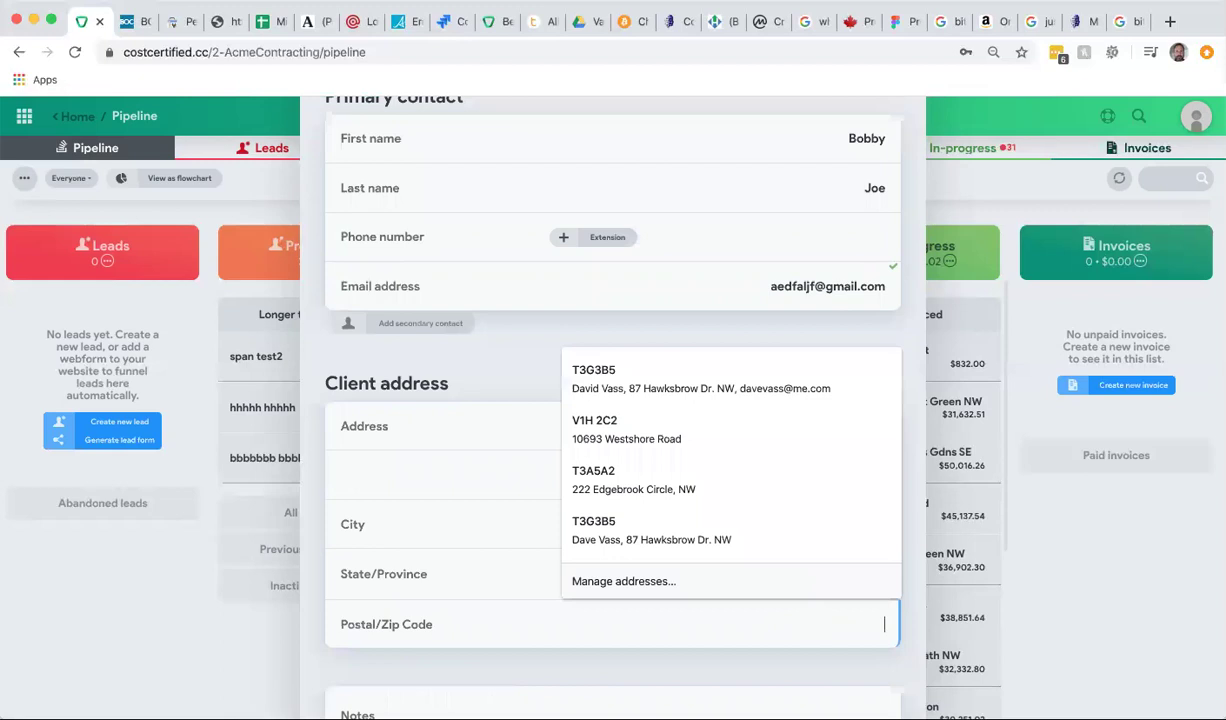
text(T3G)
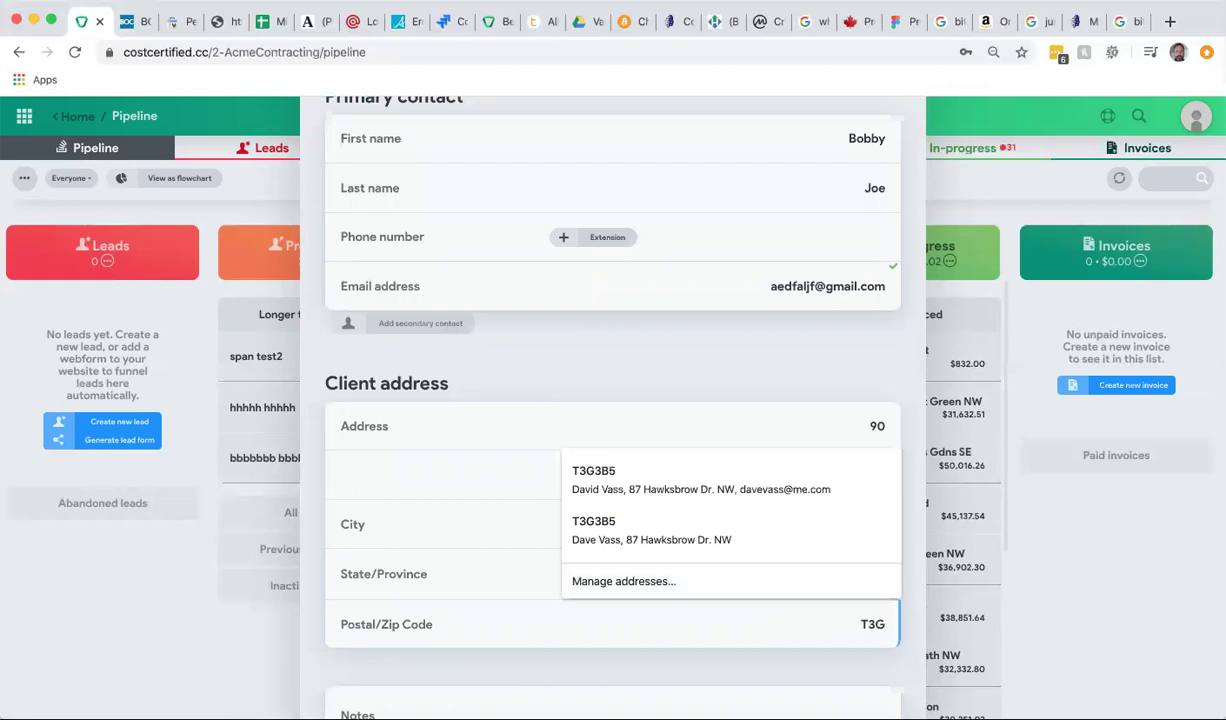
text(2C)
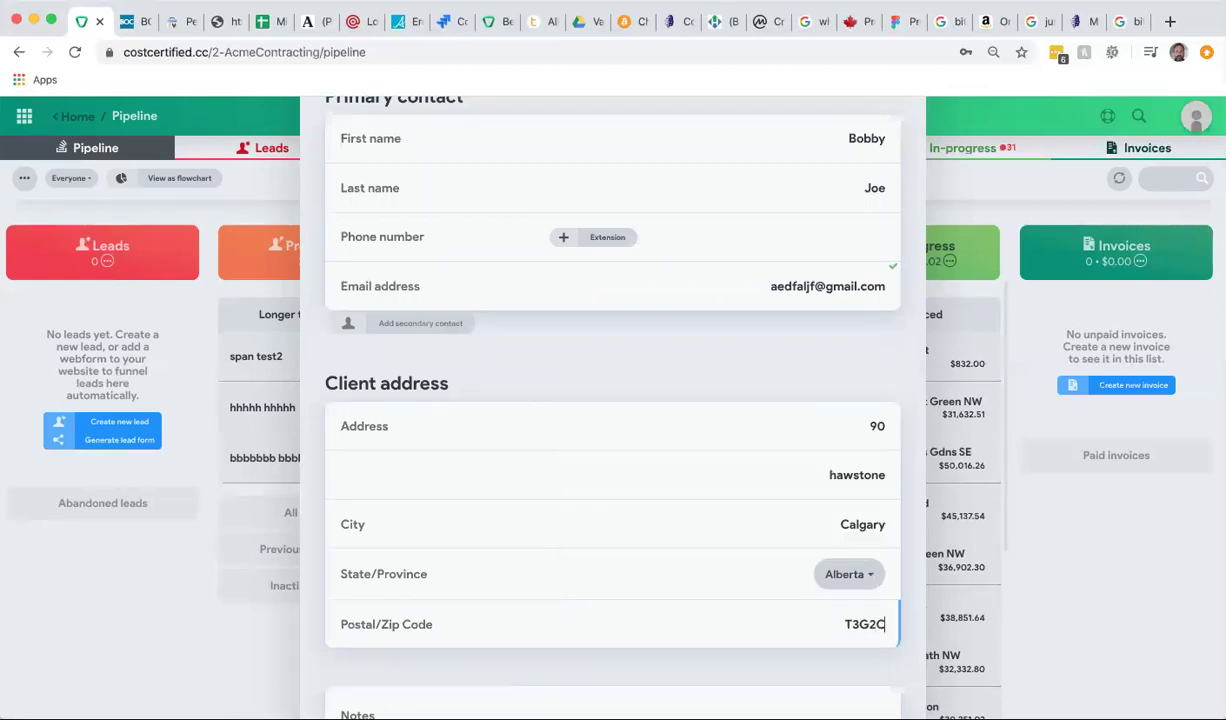
text(7)
scroll(612, 400, down, 3)
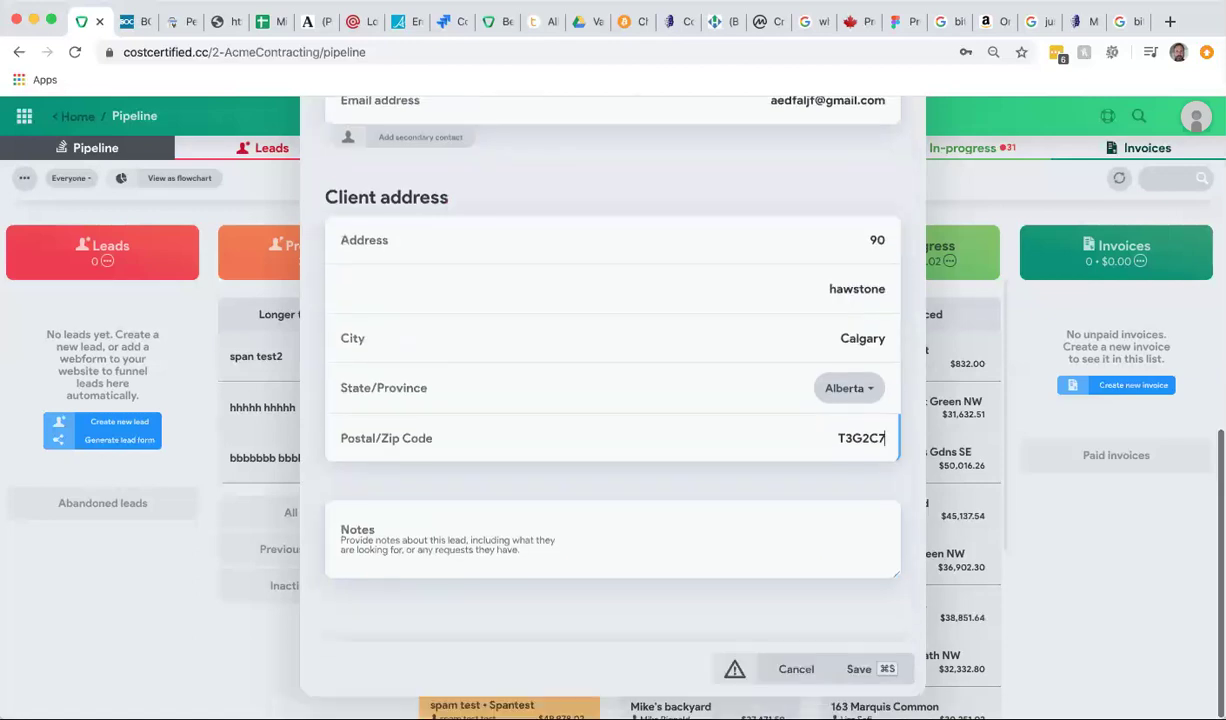
click(865, 671)
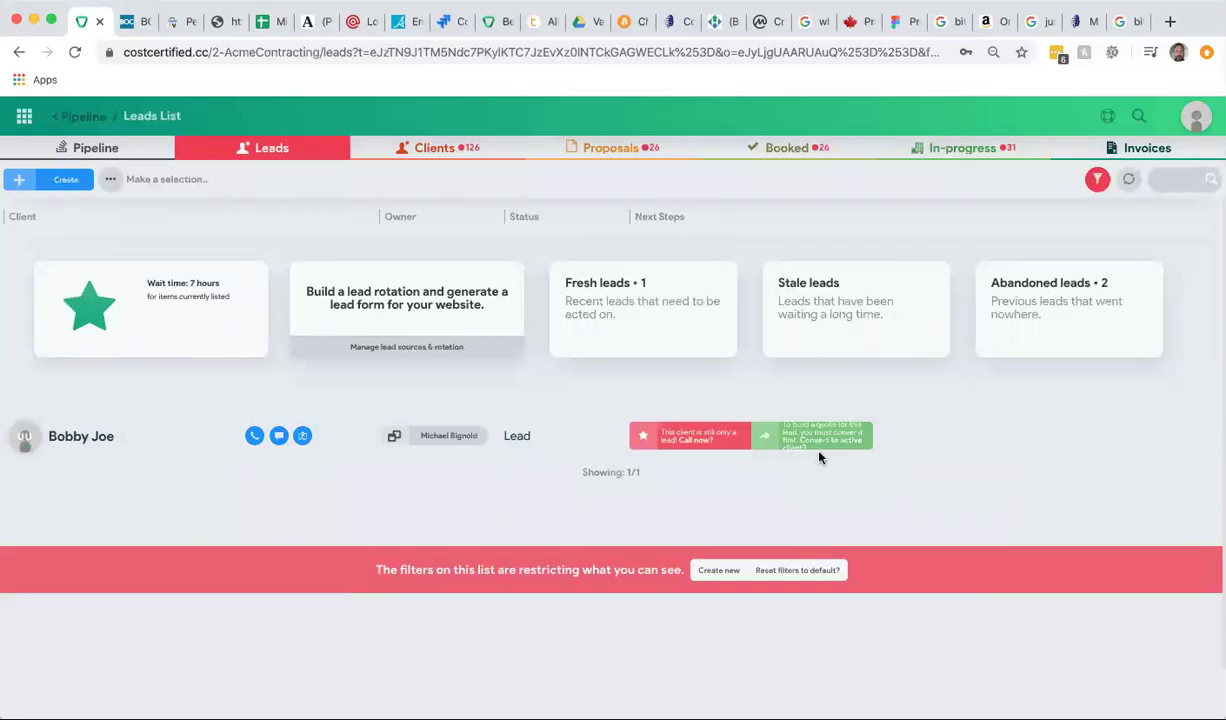
Return from the Leads List to the pipeline board
click(118, 152)
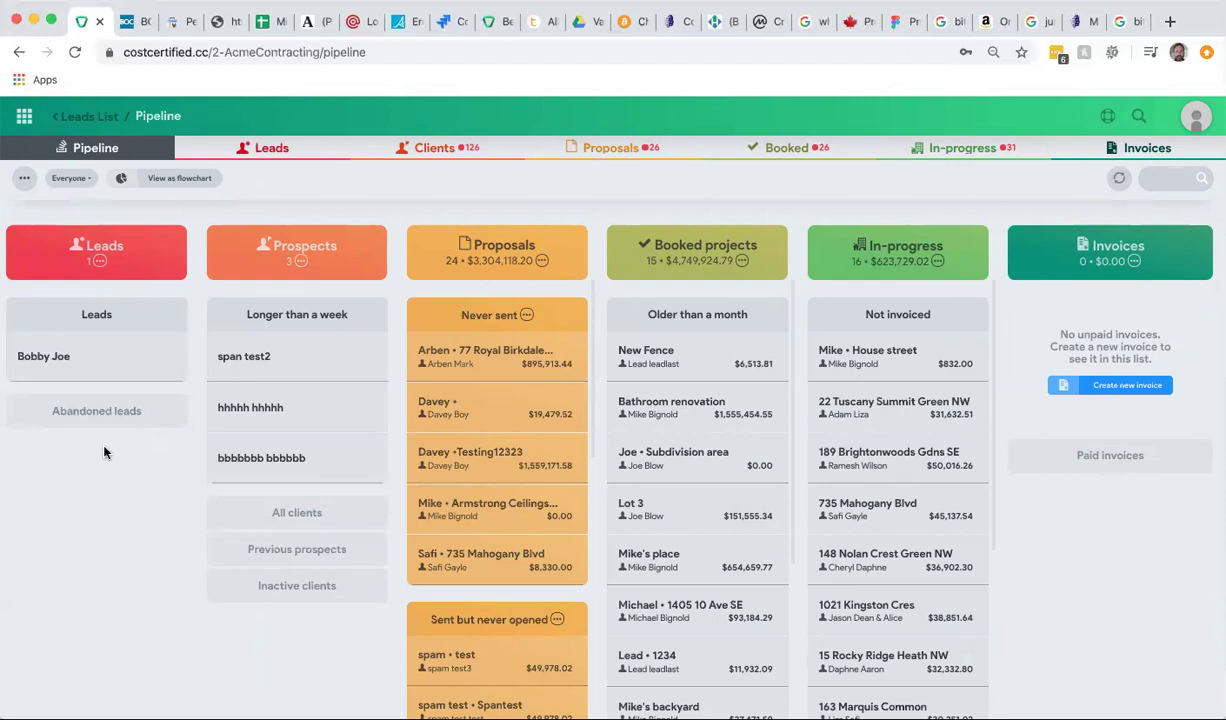
Open and then dismiss the Leads column options menu
click(101, 261)
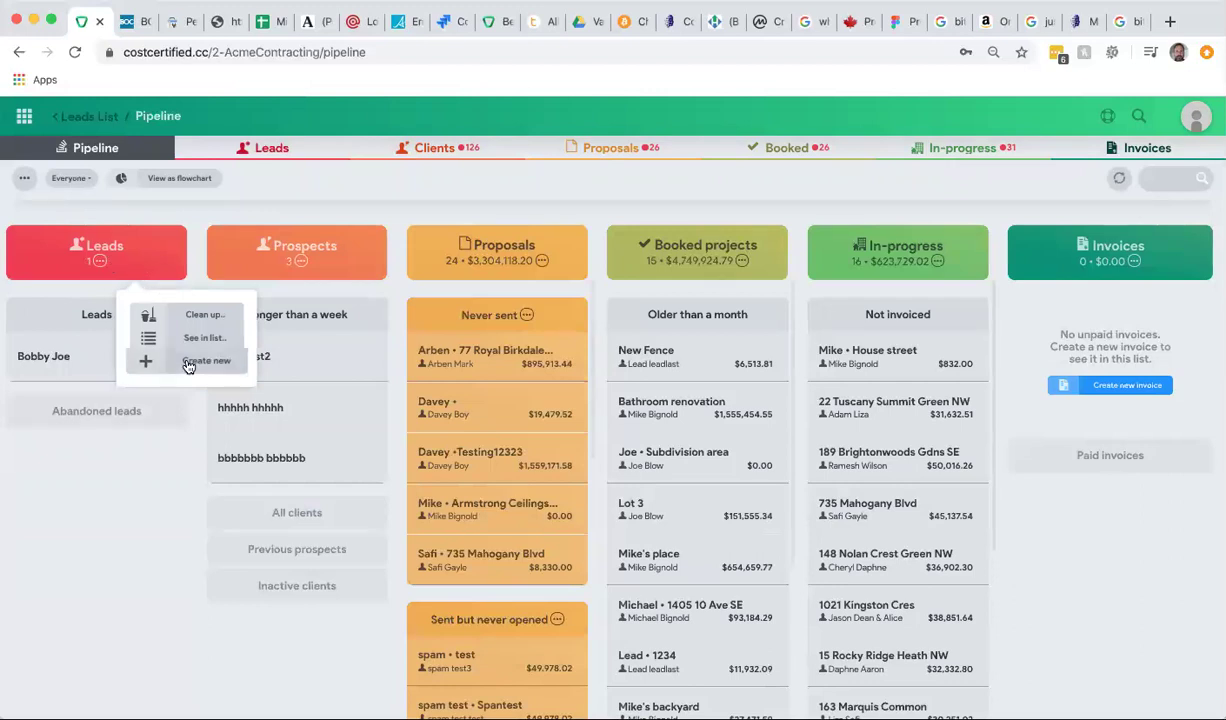
click(108, 507)
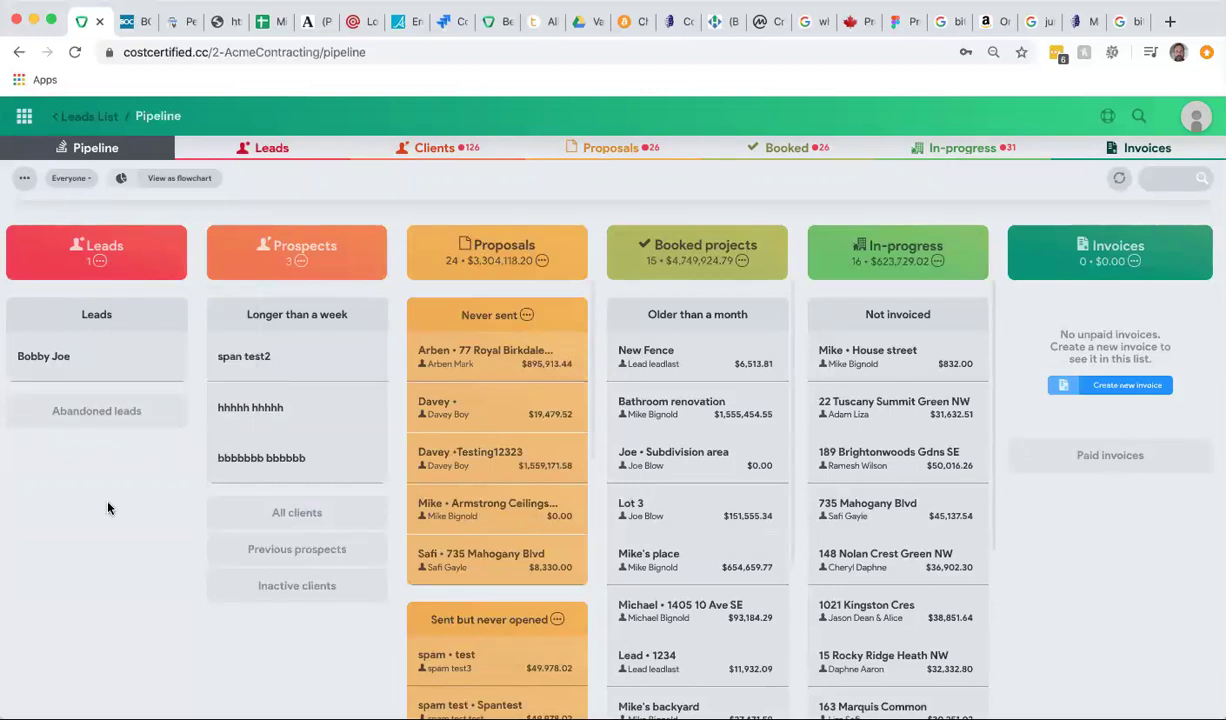